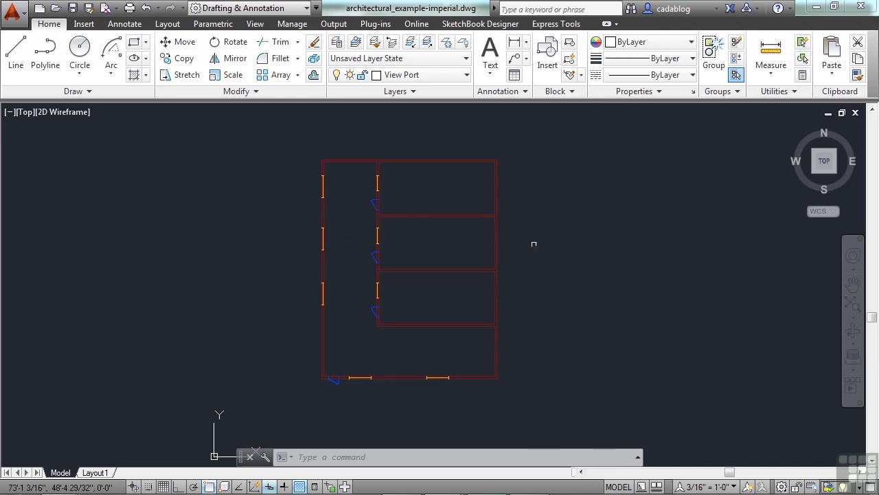
Step: Open Layout1, activate its viewport and zoom it to the extents of the floor plan
{"action": "scroll", "coordinate": [535, 243], "scroll_direction": "down", "scroll_amount": 2}
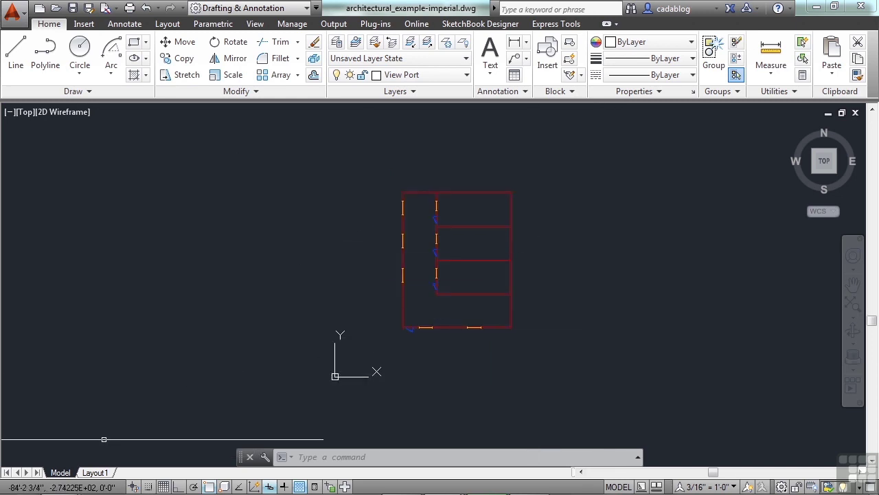
{"action": "left_click", "coordinate": [100, 474]}
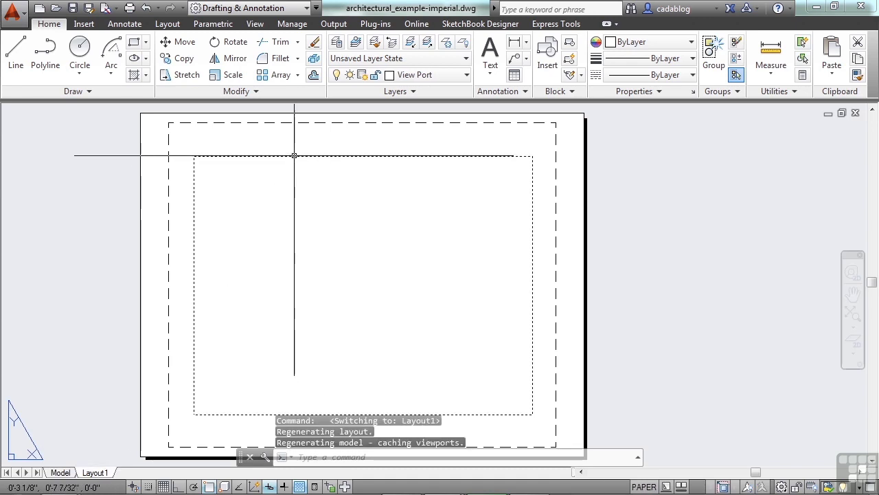
{"action": "left_click", "coordinate": [294, 156]}
{"action": "double_click", "coordinate": [291, 215]}
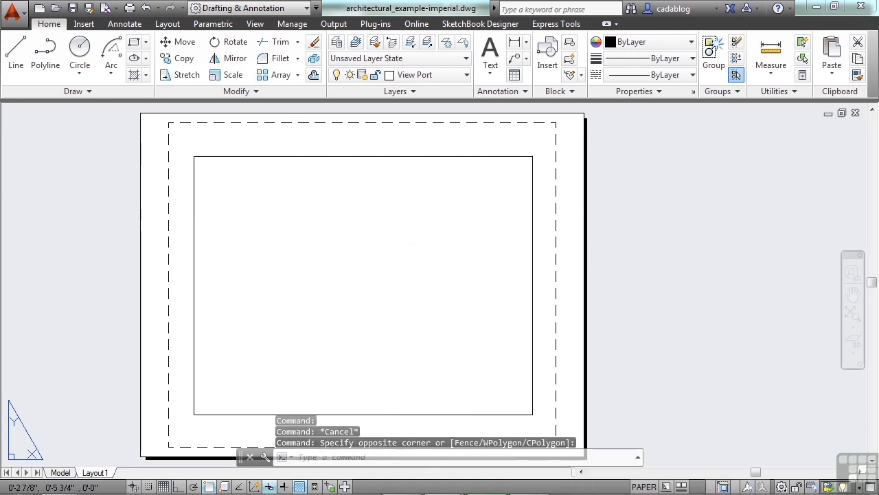
{"action": "middle_click", "coordinate": [334, 263]}
{"action": "middle_click", "coordinate": [335, 263]}
{"action": "middle_click", "coordinate": [334, 263]}
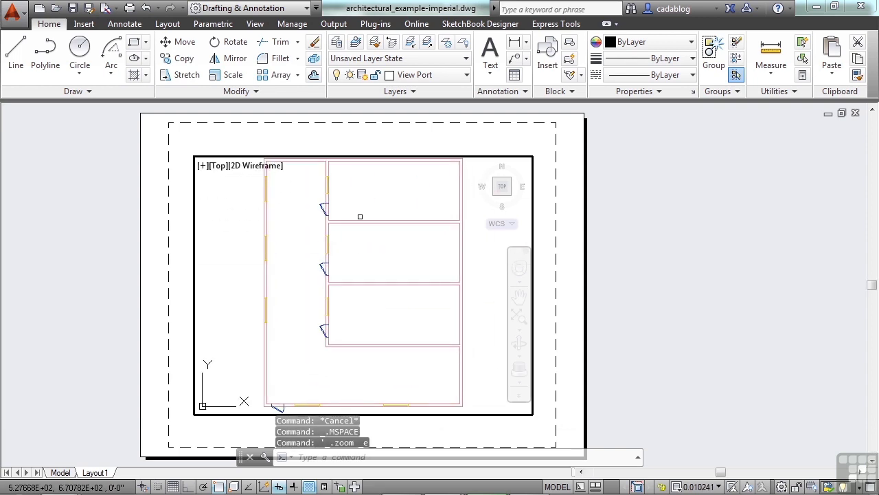
Step: Reduce and centre the floor plan inside the viewport with space around it, and return to paper space
{"action": "scroll", "coordinate": [363, 242], "scroll_direction": "down", "scroll_amount": 2}
{"action": "scroll", "coordinate": [353, 227], "scroll_direction": "up", "scroll_amount": 3}
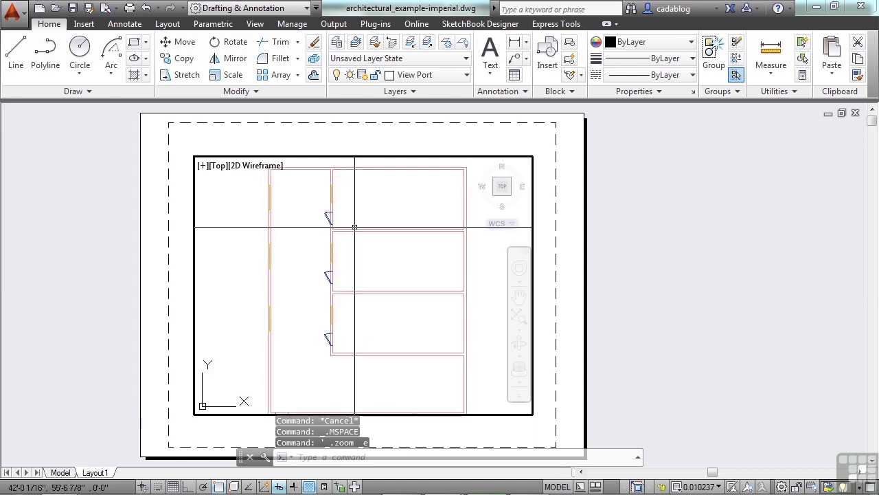
{"action": "scroll", "coordinate": [356, 232], "scroll_direction": "down", "scroll_amount": 1}
{"action": "scroll", "coordinate": [358, 238], "scroll_direction": "down", "scroll_amount": 2}
{"action": "scroll", "coordinate": [359, 239], "scroll_direction": "up", "scroll_amount": 2}
{"action": "scroll", "coordinate": [359, 240], "scroll_direction": "down", "scroll_amount": 2}
{"action": "mouse_move", "coordinate": [359, 240]}
{"action": "middle_mouse_down"}
{"action": "mouse_move", "coordinate": [342, 237]}
{"action": "mouse_move", "coordinate": [355, 240]}
{"action": "middle_mouse_up"}
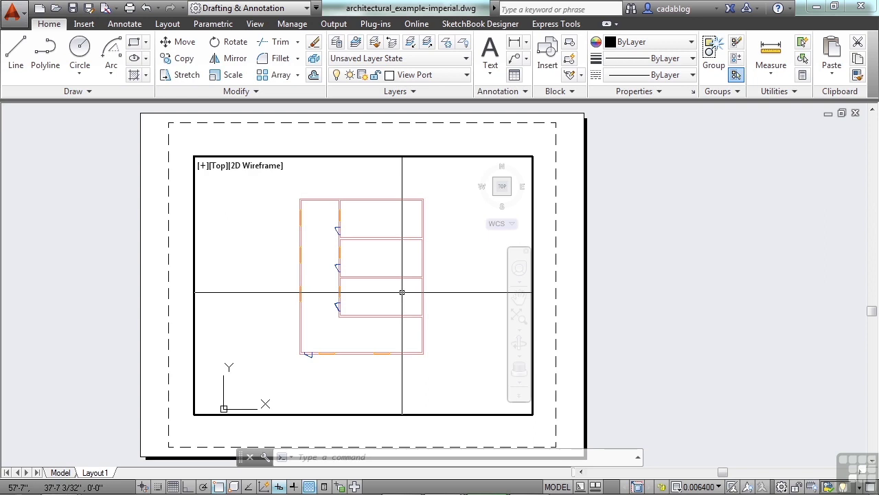
{"action": "double_click", "coordinate": [674, 287]}
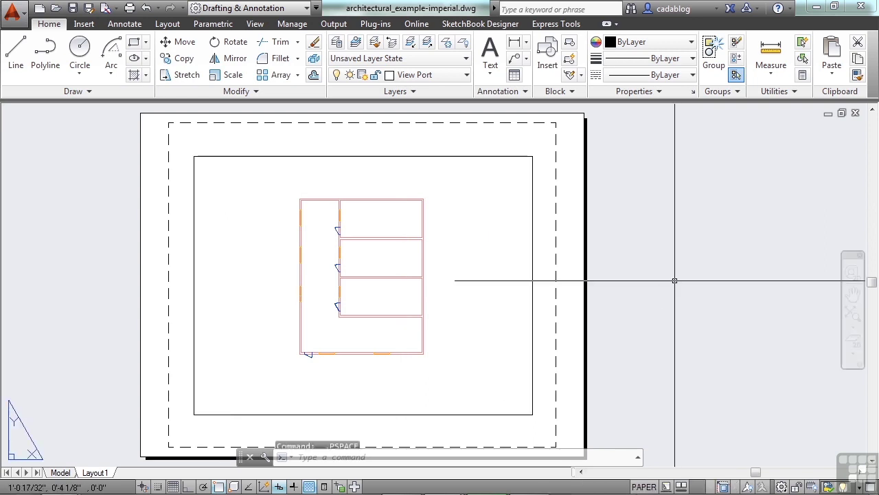
Step: Copy the viewport to the empty area just right of the sheet
{"action": "scroll", "coordinate": [358, 249], "scroll_direction": "down", "scroll_amount": 2}
{"action": "type", "text": "co"}
{"action": "key", "text": "Return"}
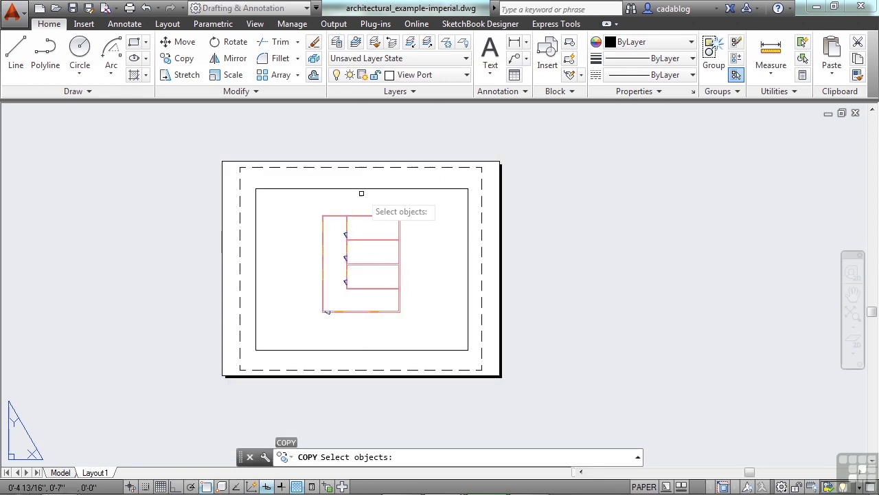
{"action": "left_click", "coordinate": [361, 189]}
{"action": "key", "text": "Return"}
{"action": "left_click", "coordinate": [288, 222]}
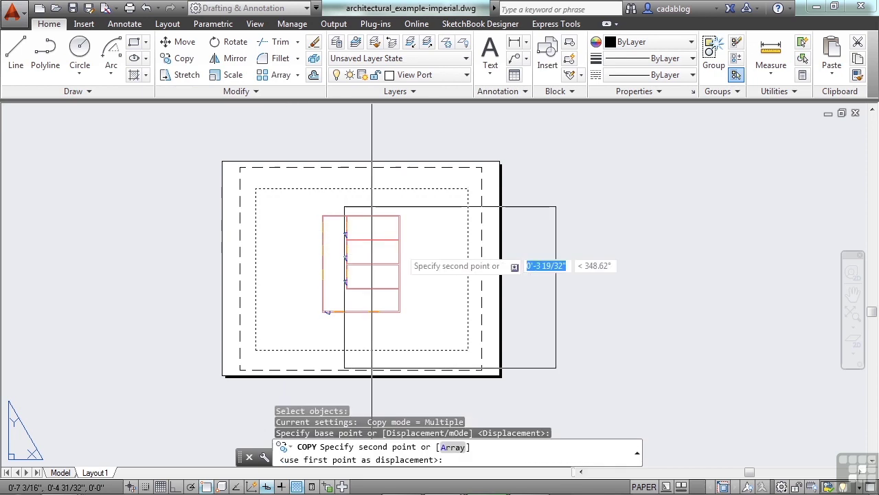
{"action": "left_click", "coordinate": [550, 223]}
{"action": "key", "text": "Return"}
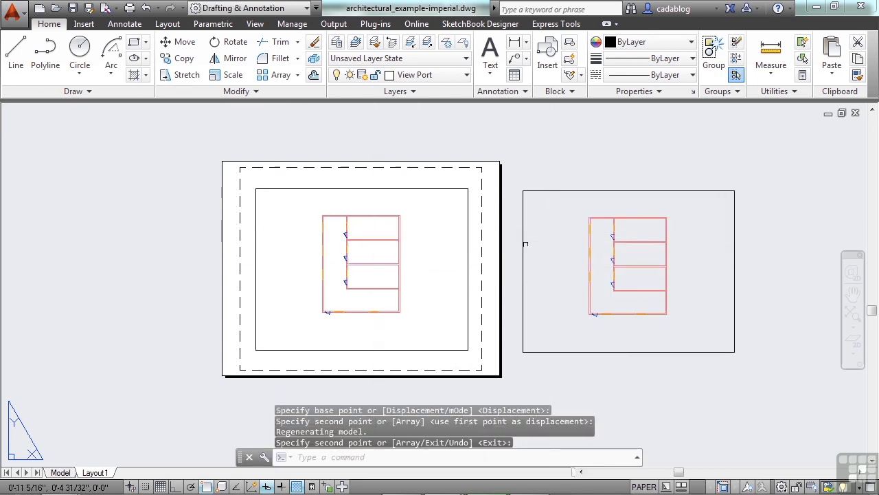
{"action": "left_click", "coordinate": [538, 189]}
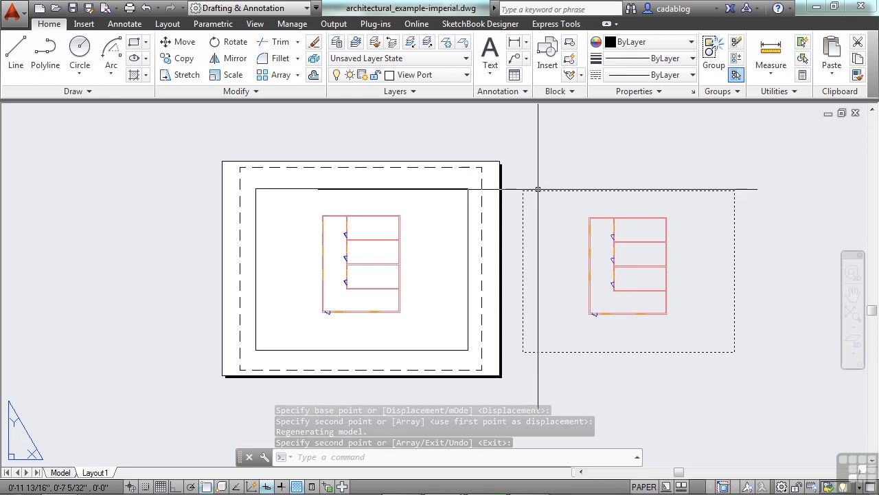
Step: Delete the lowest interior door of the floor plan in model space
{"action": "left_click", "coordinate": [60, 473]}
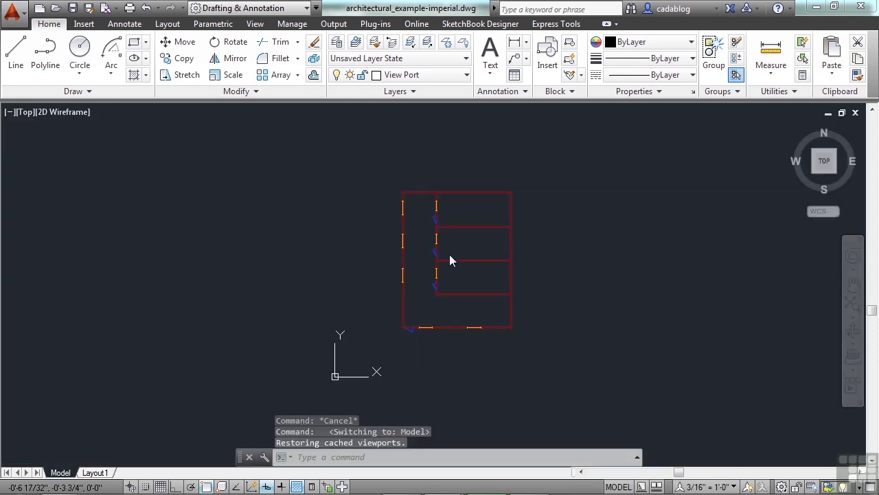
{"action": "scroll", "coordinate": [446, 277], "scroll_direction": "up", "scroll_amount": 6}
{"action": "left_click", "coordinate": [422, 295]}
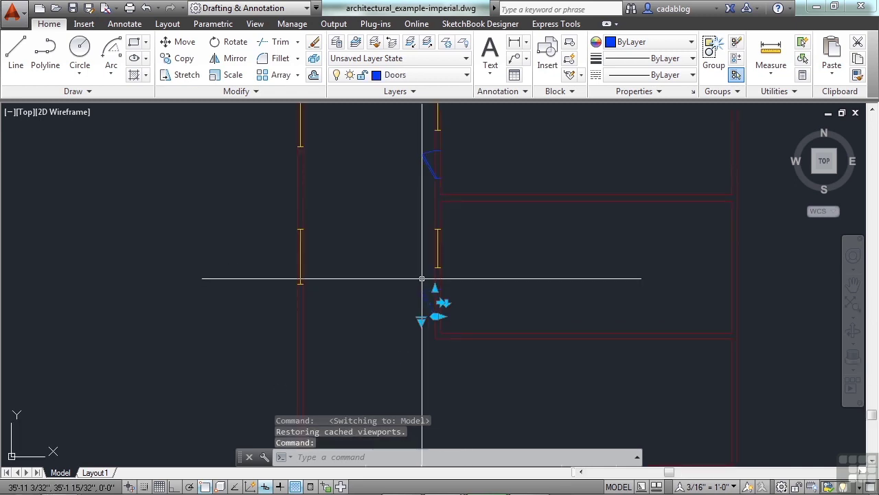
{"action": "key", "text": "Delete"}
{"action": "scroll", "coordinate": [421, 278], "scroll_direction": "down", "scroll_amount": 5}
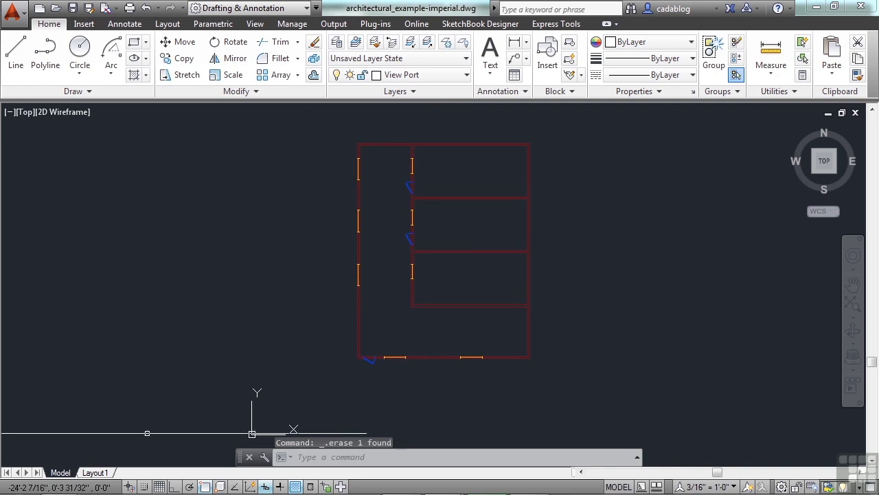
Step: Delete the exterior door at the plan's lower-left corner through the original viewport in Layout1
{"action": "left_click", "coordinate": [95, 472]}
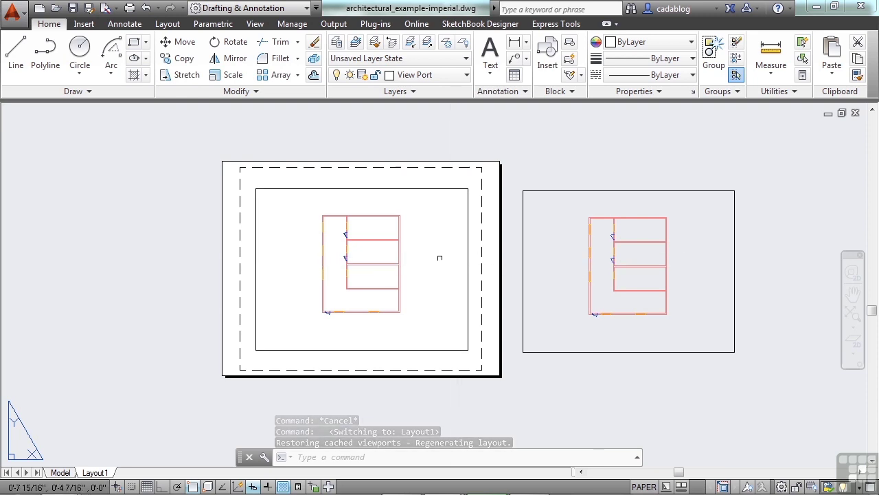
{"action": "double_click", "coordinate": [446, 258]}
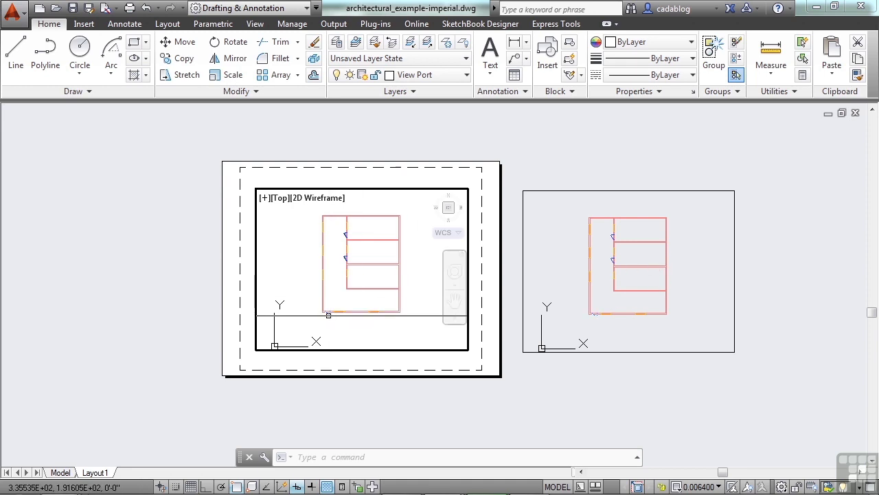
{"action": "left_click", "coordinate": [327, 313]}
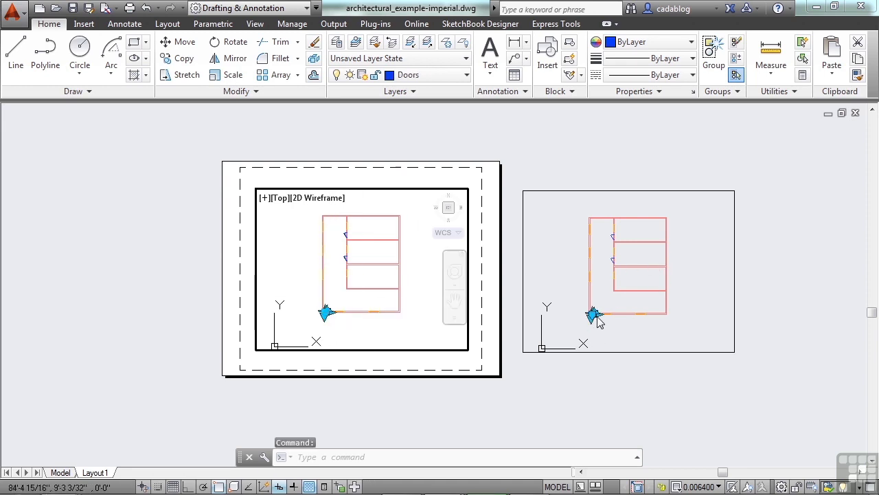
{"action": "key", "text": "Delete"}
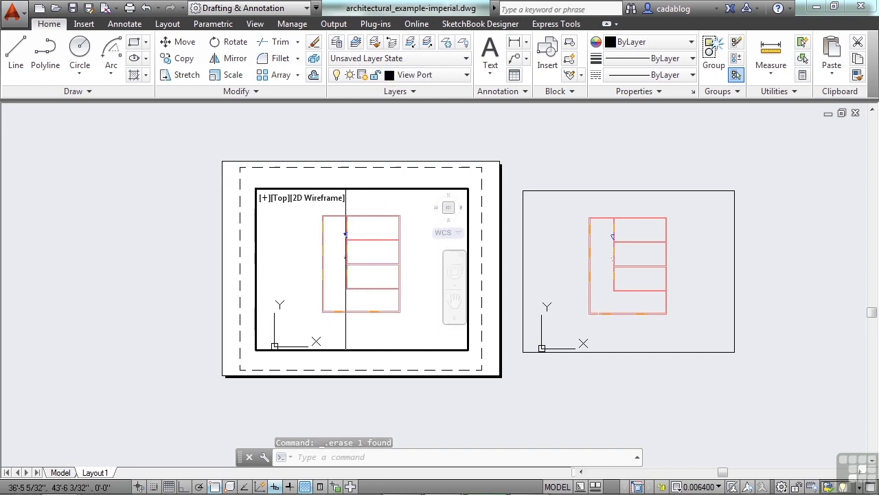
Step: Freeze the Doors layer in the original viewport only, using one of the interior doors
{"action": "left_click", "coordinate": [448, 43]}
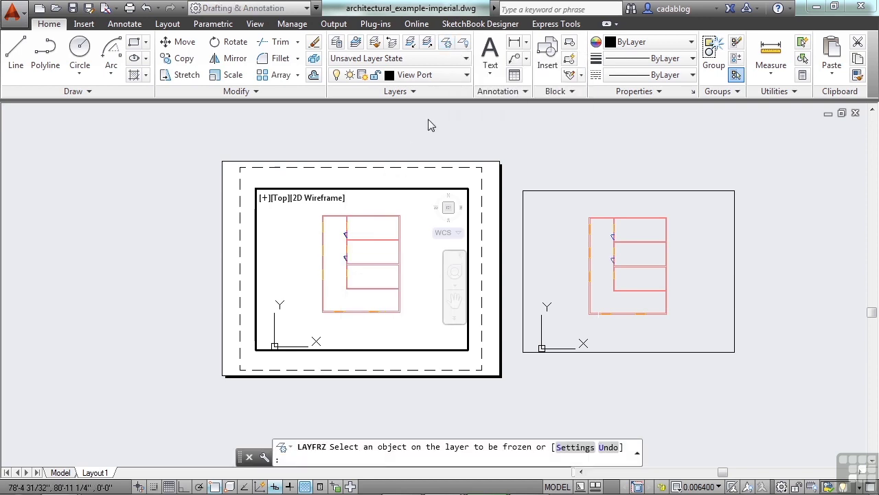
{"action": "left_click", "coordinate": [342, 257]}
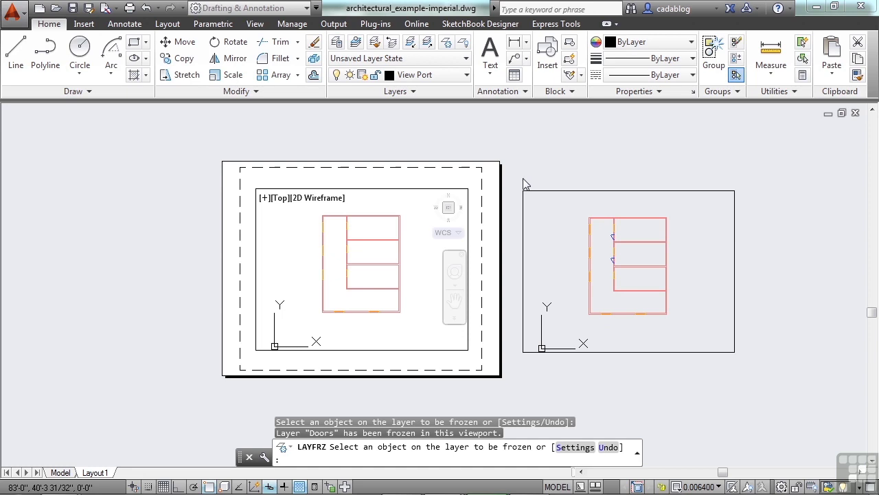
{"action": "key", "text": "Return"}
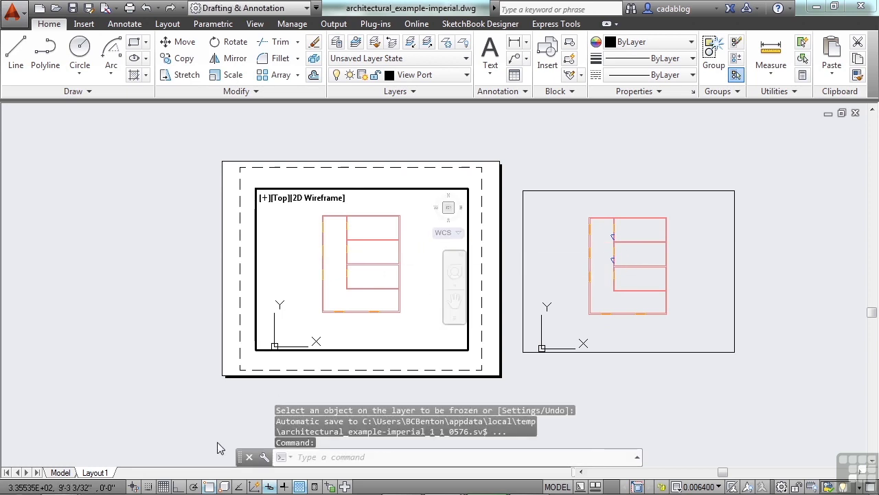
Step: Freeze the Wall layer in model space and check both viewports in Layout1
{"action": "left_click", "coordinate": [60, 472]}
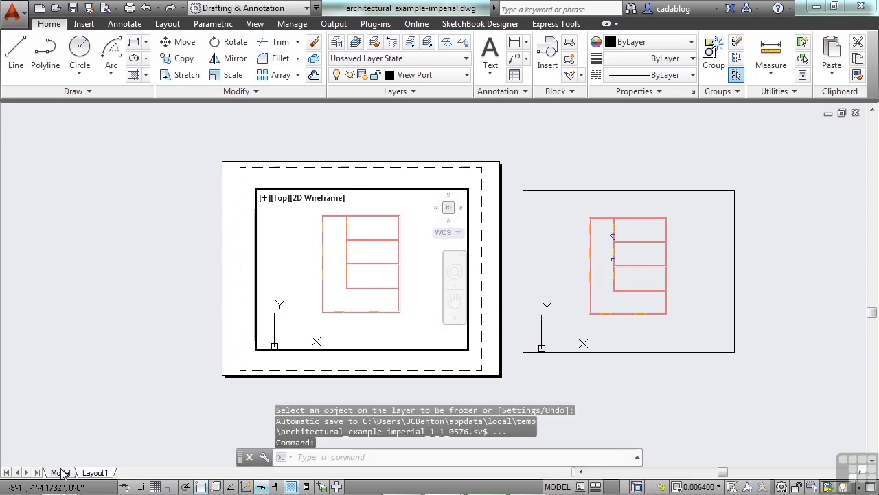
{"action": "left_click", "coordinate": [447, 42]}
{"action": "left_click", "coordinate": [428, 146]}
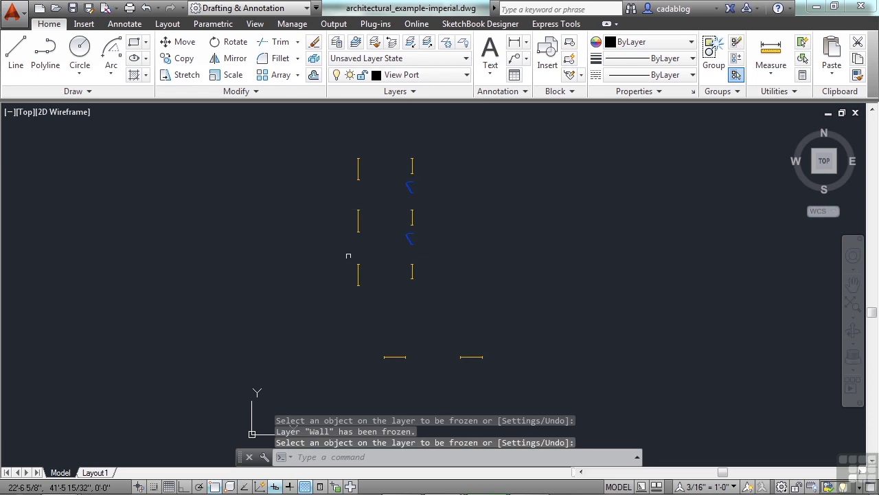
{"action": "left_click", "coordinate": [94, 473]}
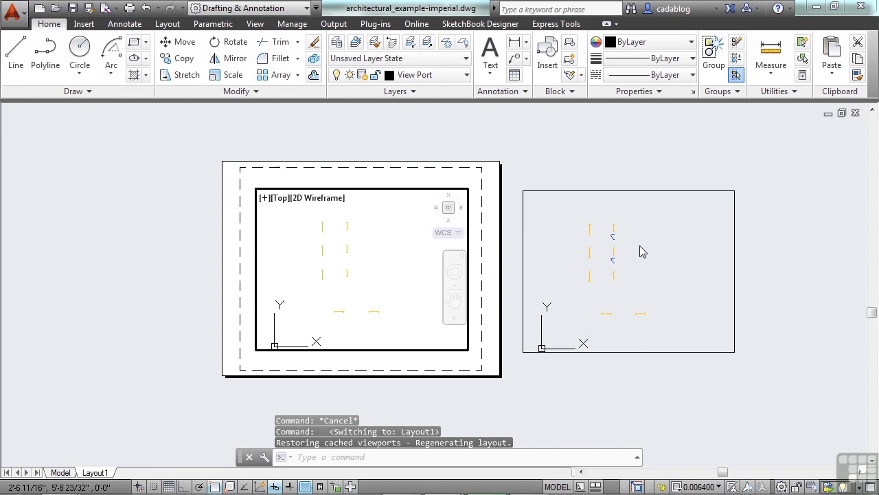
Step: Thaw and unlock the Wall layer in model space
{"action": "left_click", "coordinate": [60, 474]}
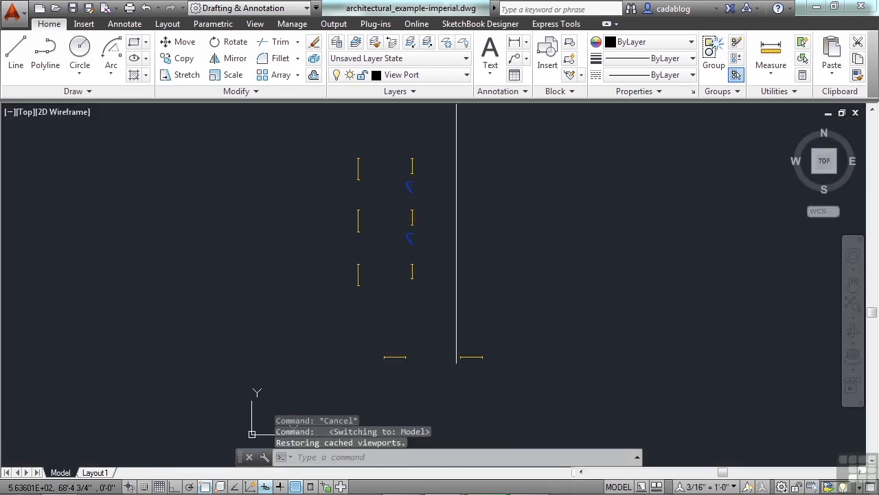
{"action": "left_click", "coordinate": [466, 74]}
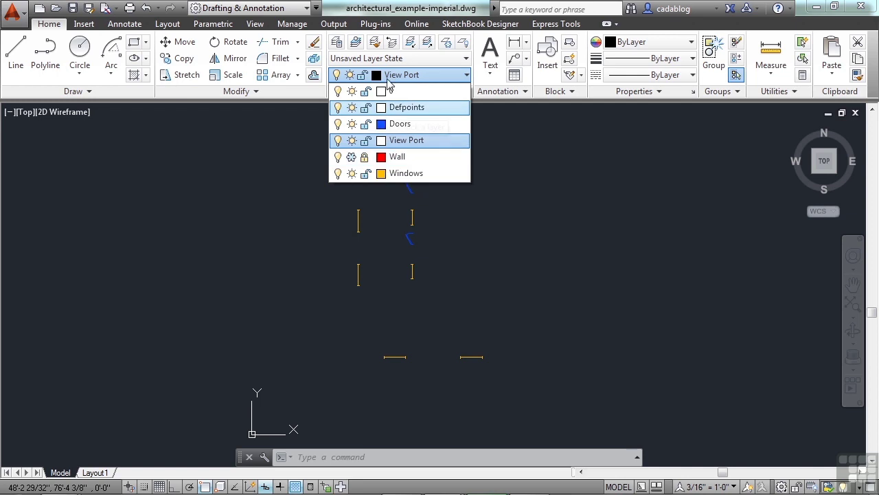
{"action": "left_click", "coordinate": [351, 157]}
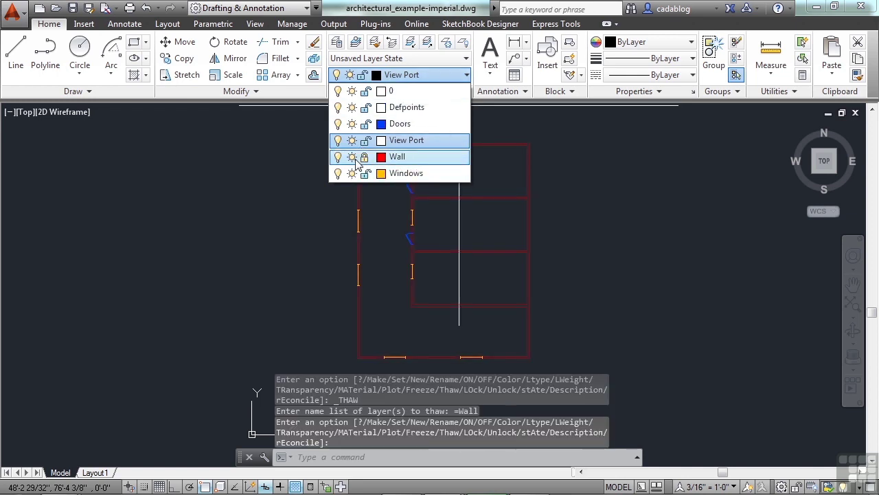
{"action": "left_click", "coordinate": [256, 258]}
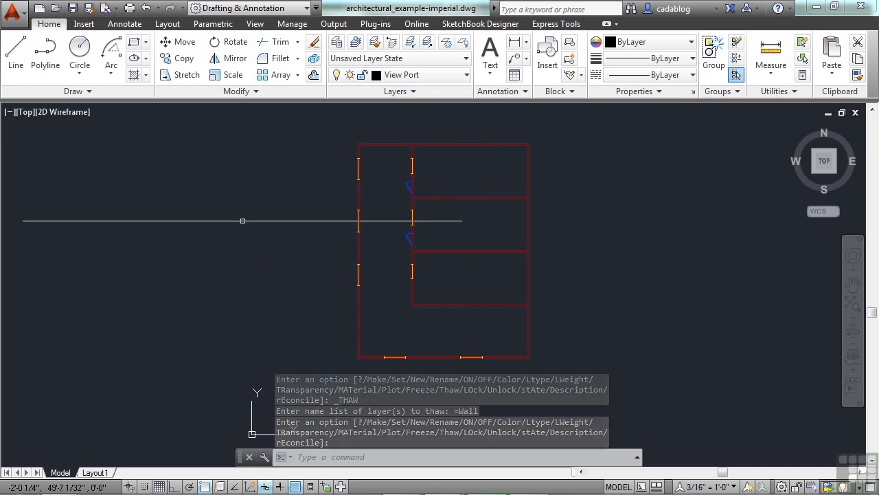
{"action": "left_click", "coordinate": [453, 75]}
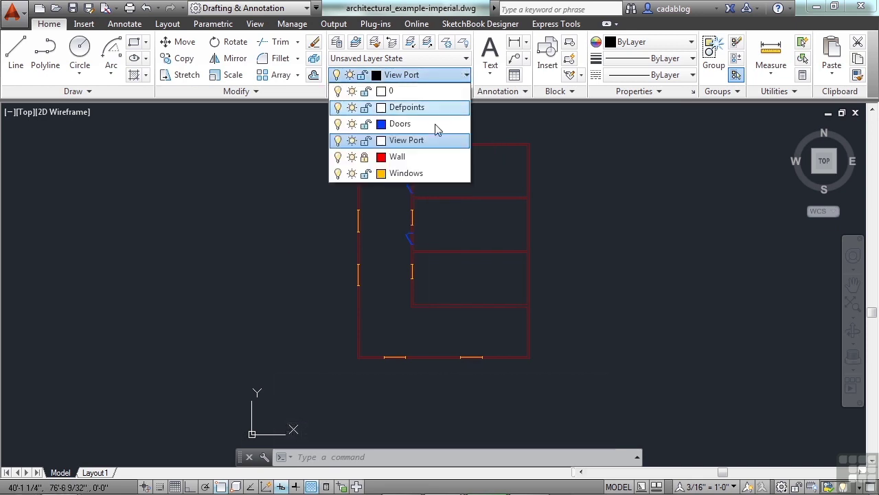
{"action": "left_click", "coordinate": [364, 158]}
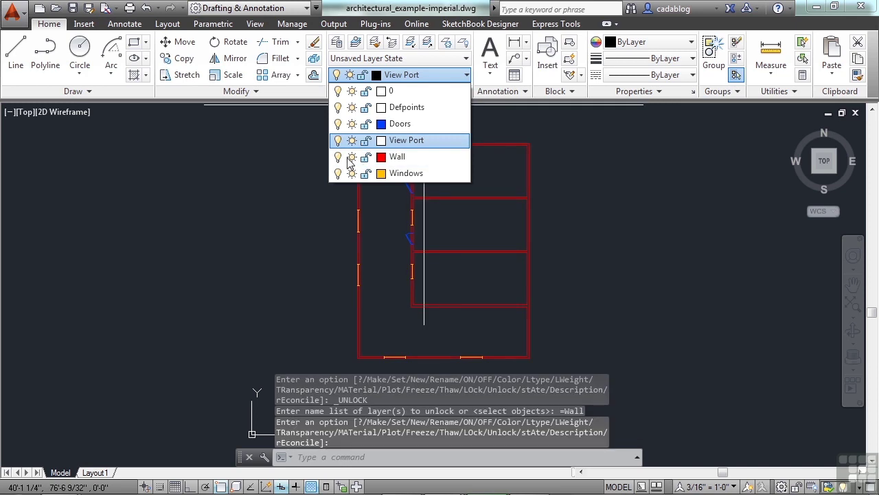
{"action": "left_click", "coordinate": [253, 211]}
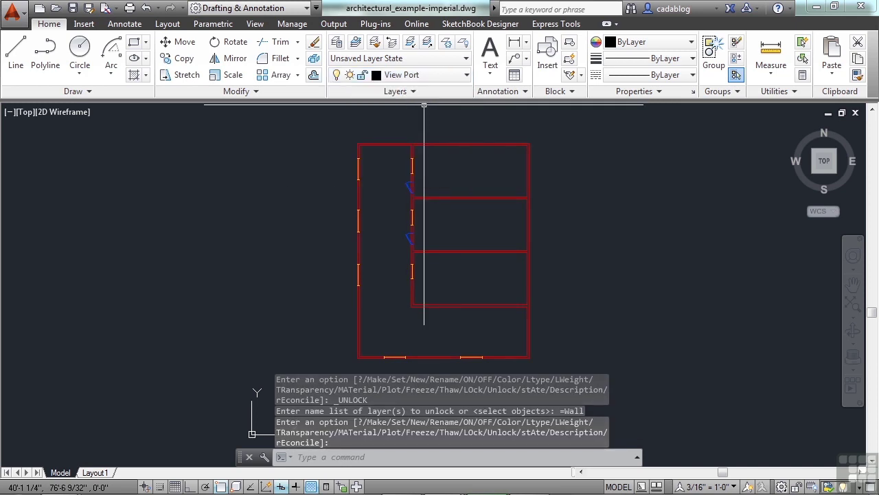
Step: Freeze the Wall layer in the original viewport of Layout1 and return to paper space
{"action": "left_click", "coordinate": [103, 473]}
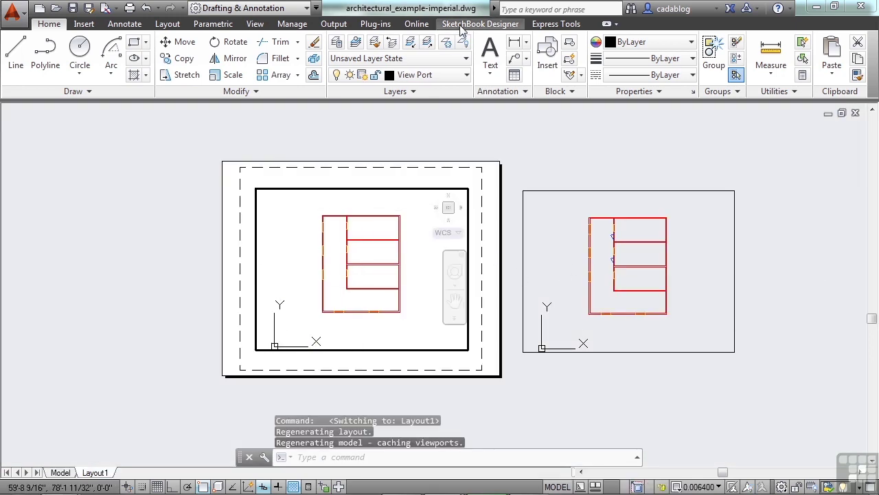
{"action": "left_click", "coordinate": [446, 42]}
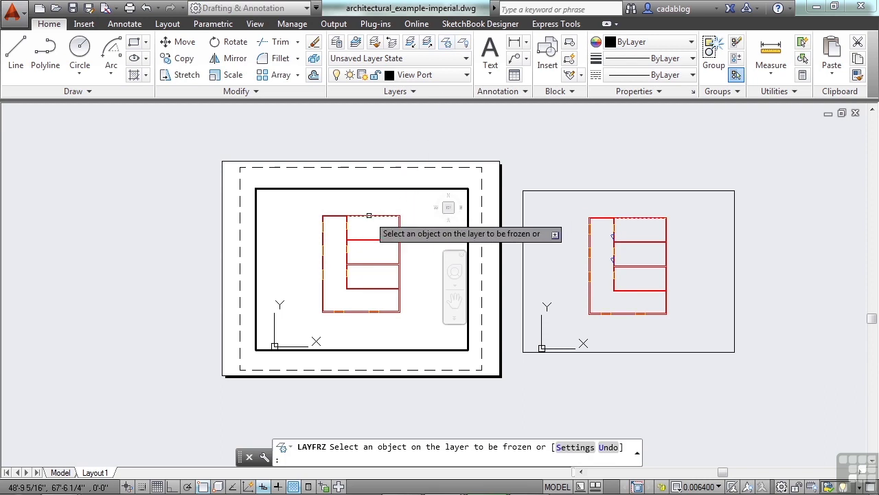
{"action": "left_click", "coordinate": [368, 215]}
{"action": "key", "text": "Return"}
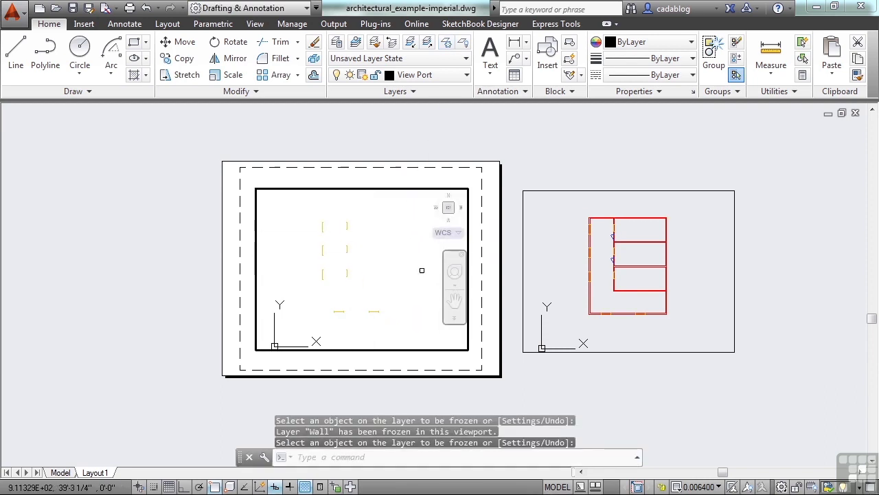
{"action": "double_click", "coordinate": [429, 135]}
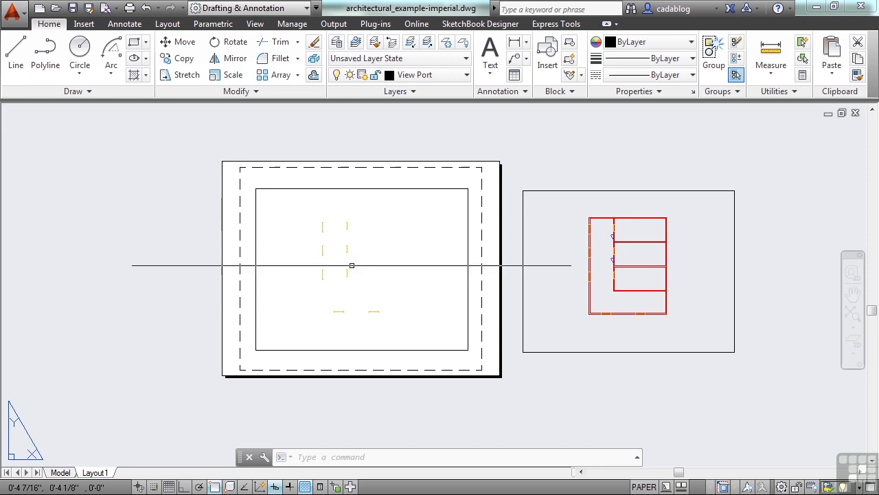
Step: Lock the Wall layer in model space
{"action": "left_click", "coordinate": [60, 473]}
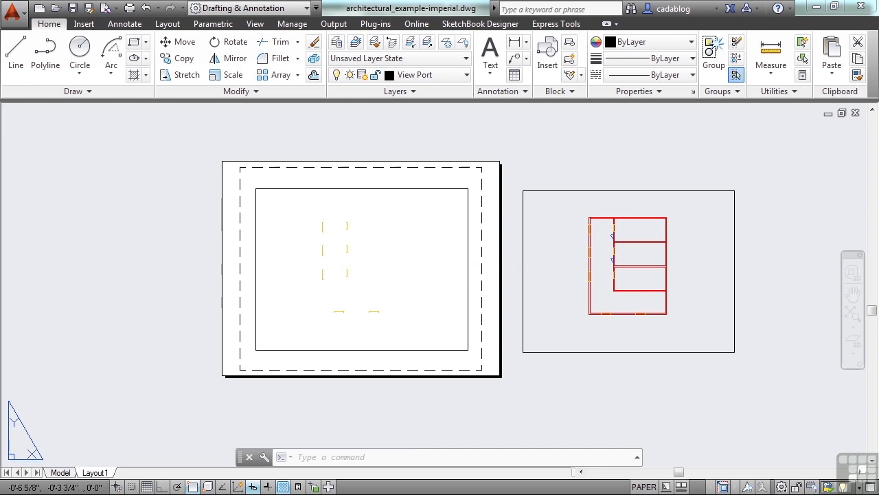
{"action": "left_click", "coordinate": [463, 77]}
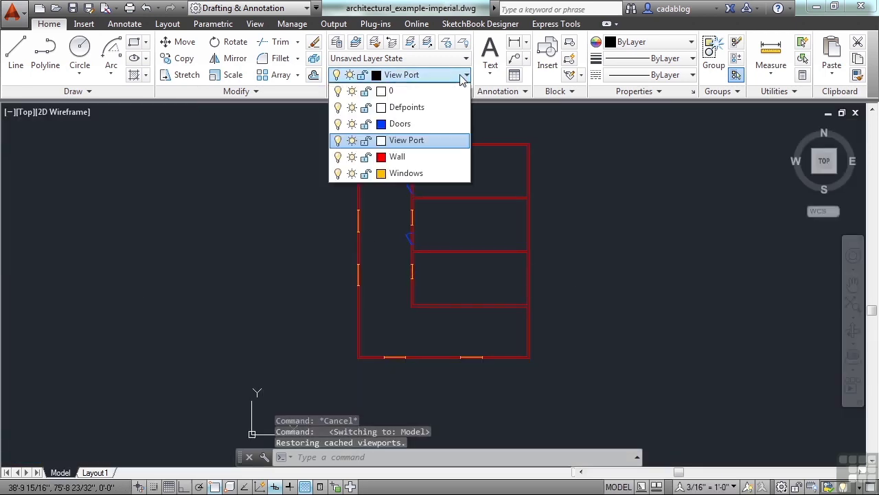
{"action": "left_click", "coordinate": [366, 158]}
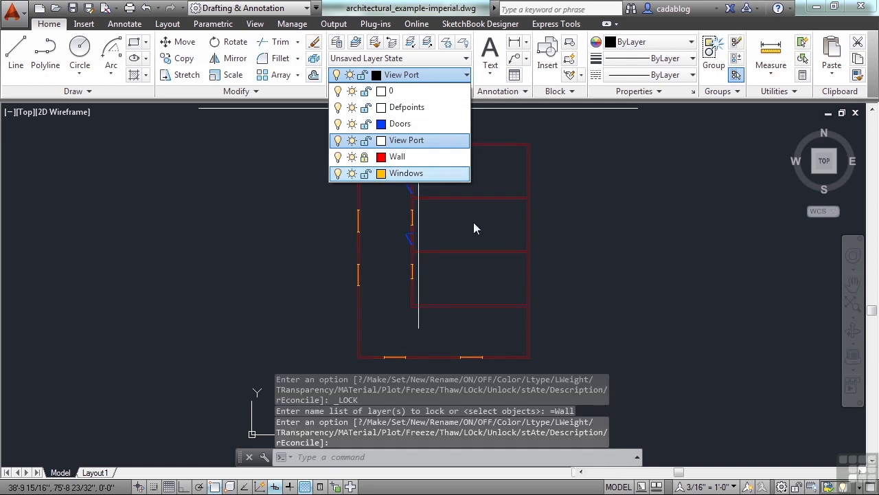
Step: Try to move the two lines of an interior partition wall on the locked Wall layer
{"action": "scroll", "coordinate": [426, 200], "scroll_direction": "up", "scroll_amount": 5}
{"action": "left_click", "coordinate": [428, 198]}
{"action": "left_click", "coordinate": [440, 157]}
{"action": "left_click", "coordinate": [416, 221]}
{"action": "scroll", "coordinate": [438, 197], "scroll_direction": "up", "scroll_amount": 3}
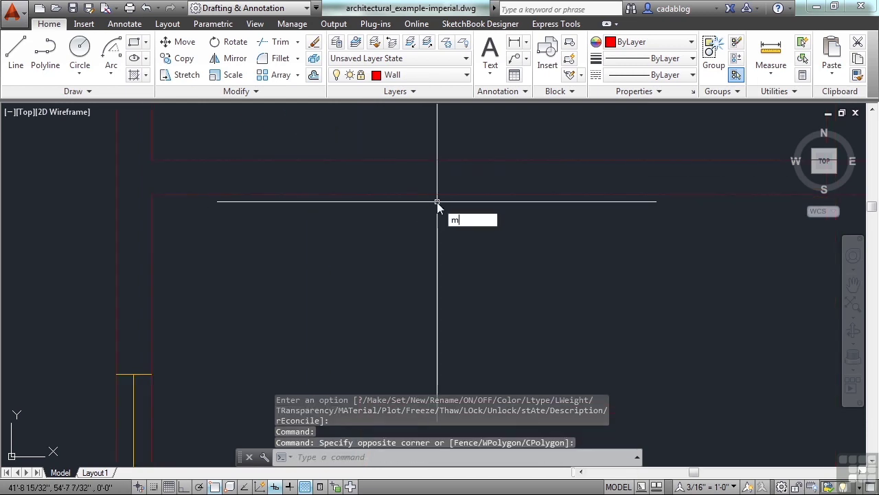
{"action": "type", "text": "m"}
{"action": "key", "text": "Return"}
{"action": "left_click", "coordinate": [404, 132]}
{"action": "left_click", "coordinate": [255, 229]}
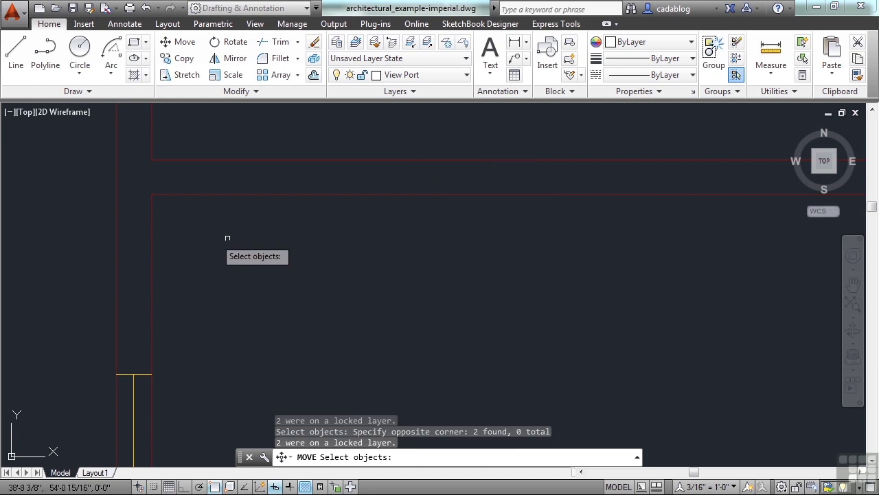
{"action": "scroll", "coordinate": [232, 253], "scroll_direction": "down", "scroll_amount": 2}
{"action": "left_click", "coordinate": [359, 257]}
{"action": "left_click", "coordinate": [331, 165]}
{"action": "left_click", "coordinate": [396, 153]}
{"action": "left_click", "coordinate": [332, 261]}
{"action": "left_click", "coordinate": [395, 173]}
{"action": "left_click", "coordinate": [359, 252]}
{"action": "key", "text": "Return"}
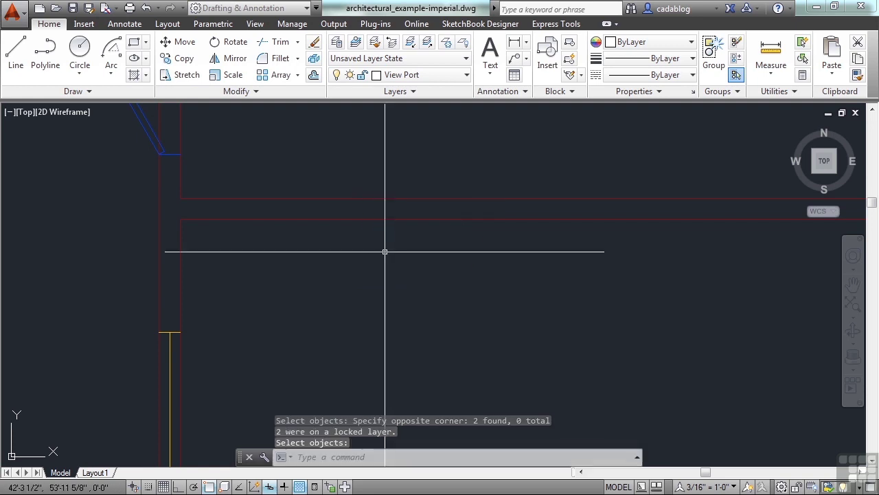
{"action": "scroll", "coordinate": [386, 253], "scroll_direction": "down", "scroll_amount": 4}
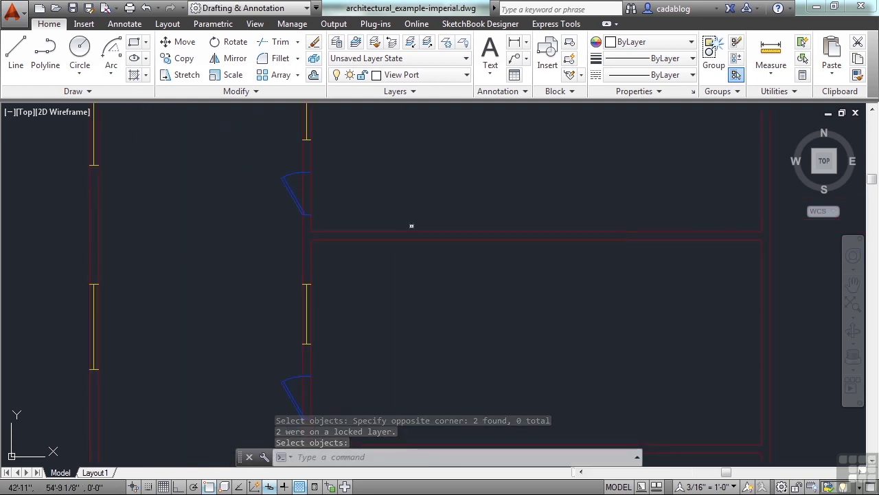
{"action": "key", "text": "Return"}
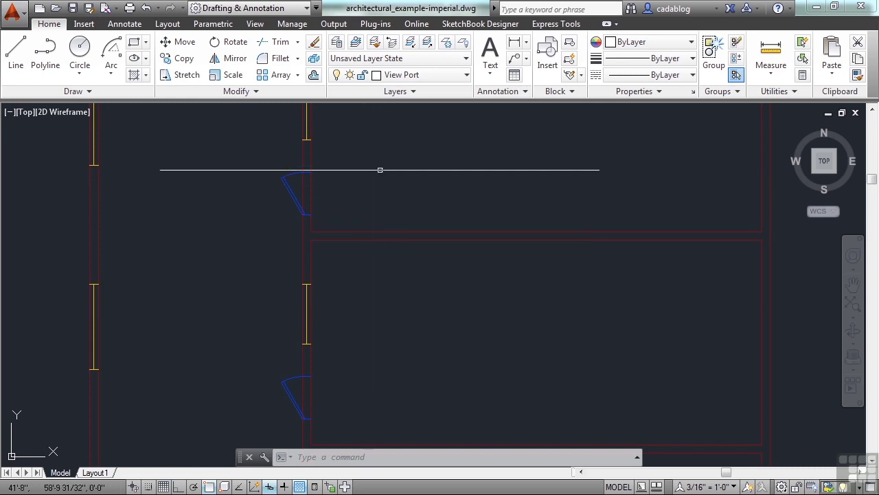
Step: Turn off locked layer fading and try to delete the two interior partition lines on the locked Wall layer
{"action": "left_click", "coordinate": [412, 91]}
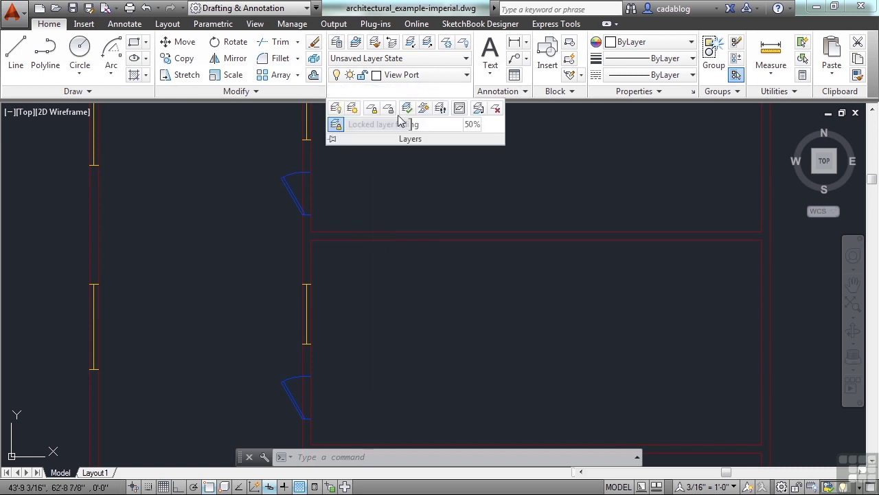
{"action": "left_click", "coordinate": [337, 125]}
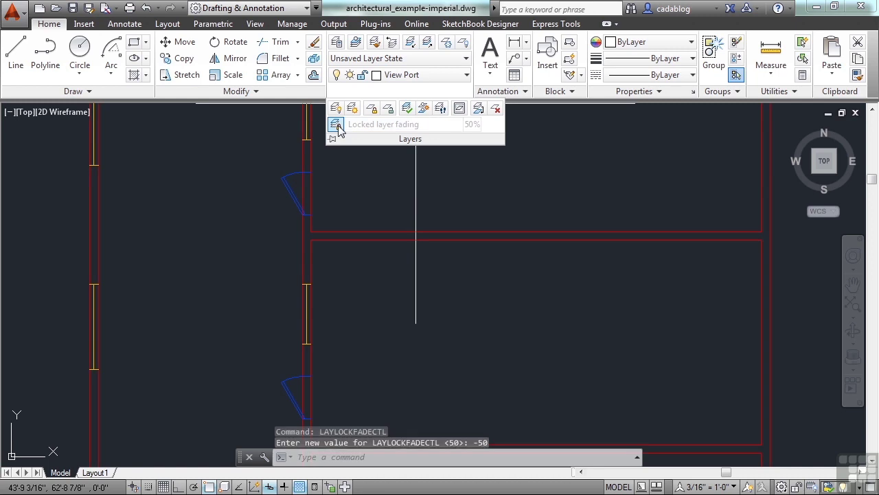
{"action": "left_click", "coordinate": [457, 216]}
{"action": "left_click", "coordinate": [420, 273]}
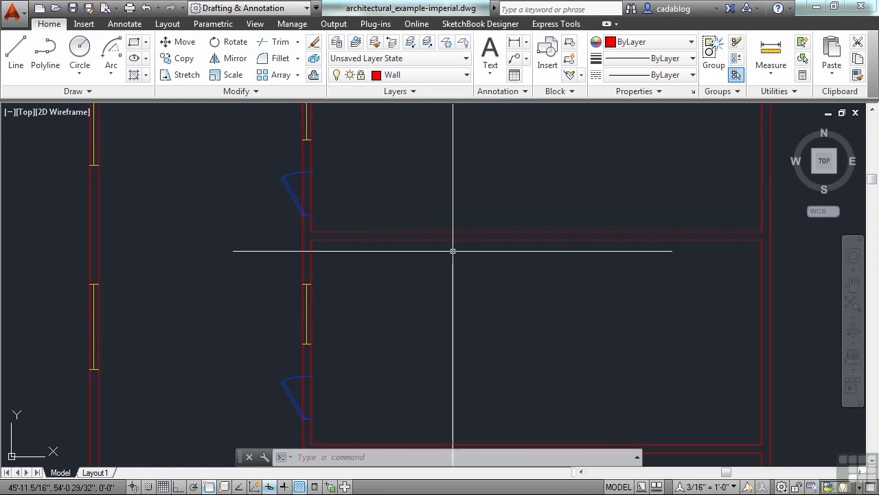
{"action": "key", "text": "Delete"}
{"action": "left_click", "coordinate": [467, 187]}
{"action": "left_click", "coordinate": [435, 264]}
{"action": "key", "text": "Return"}
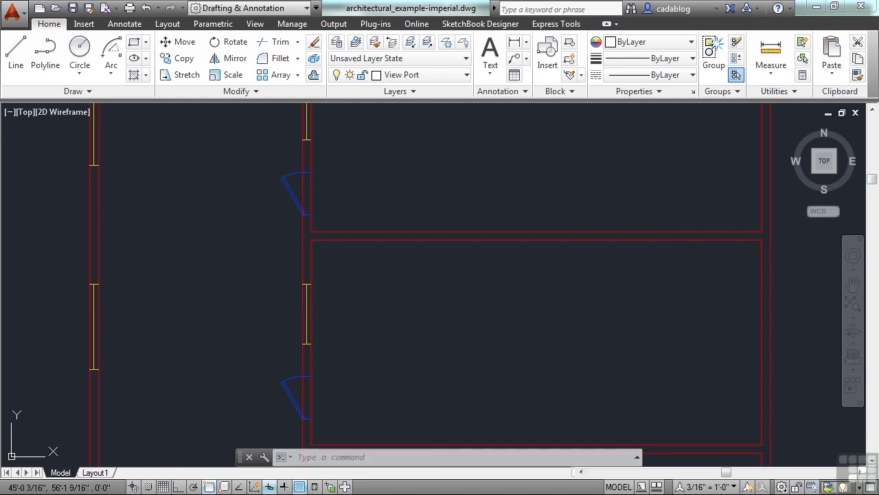
Step: Set the locked layer fading to 0% and switch the fading off
{"action": "left_click", "coordinate": [412, 90]}
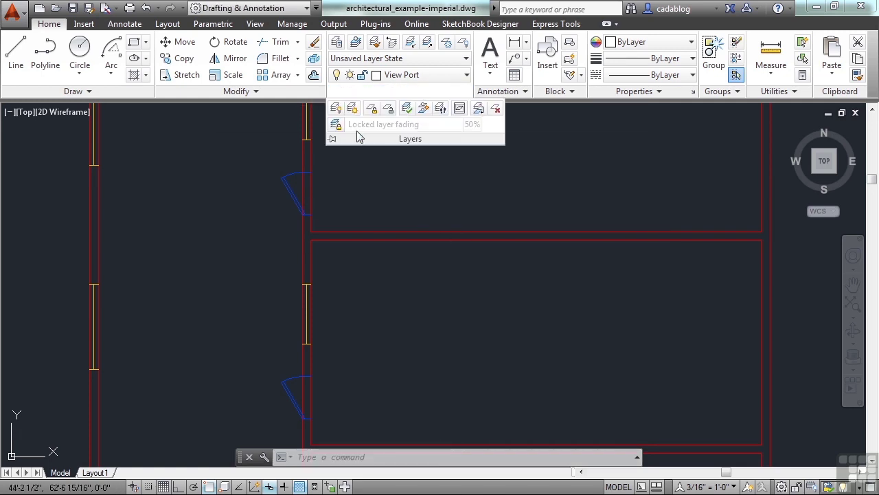
{"action": "left_click", "coordinate": [337, 124]}
{"action": "left_click_drag", "start_coordinate": [405, 125], "coordinate": [346, 130]}
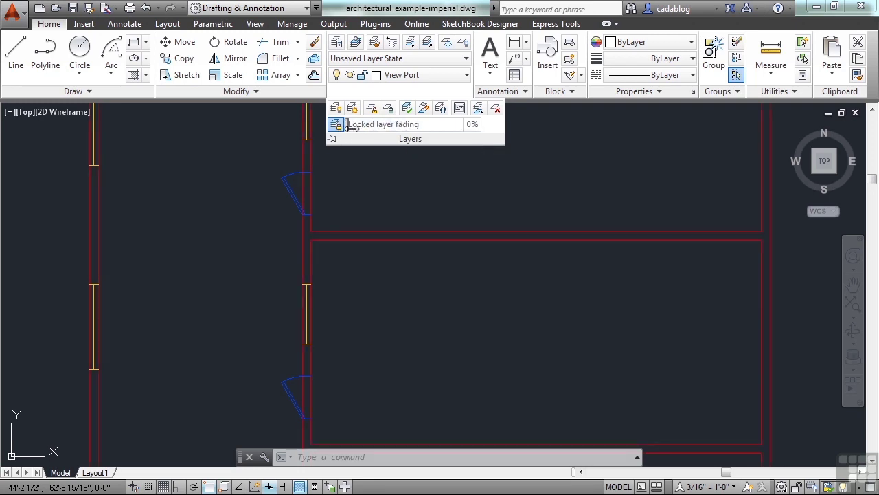
{"action": "left_click_drag", "start_coordinate": [564, 132], "coordinate": [555, 143]}
{"action": "left_click", "coordinate": [336, 125]}
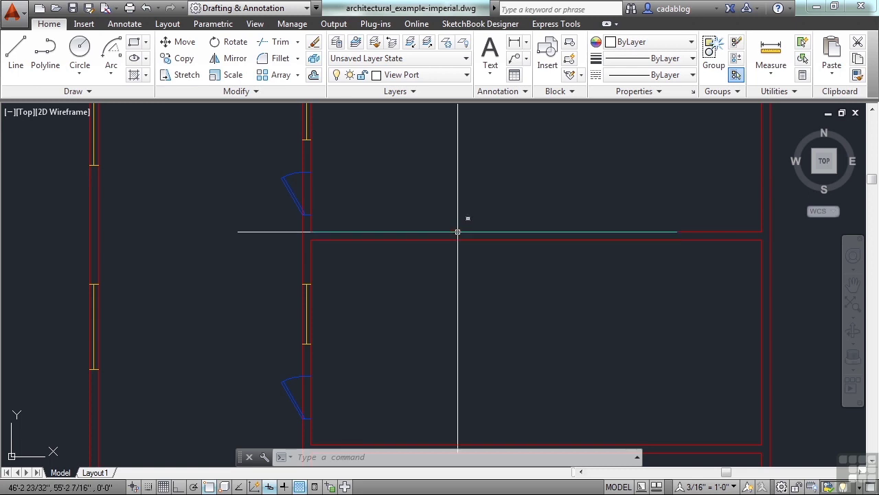
{"action": "mouse_move", "coordinate": [457, 231]}
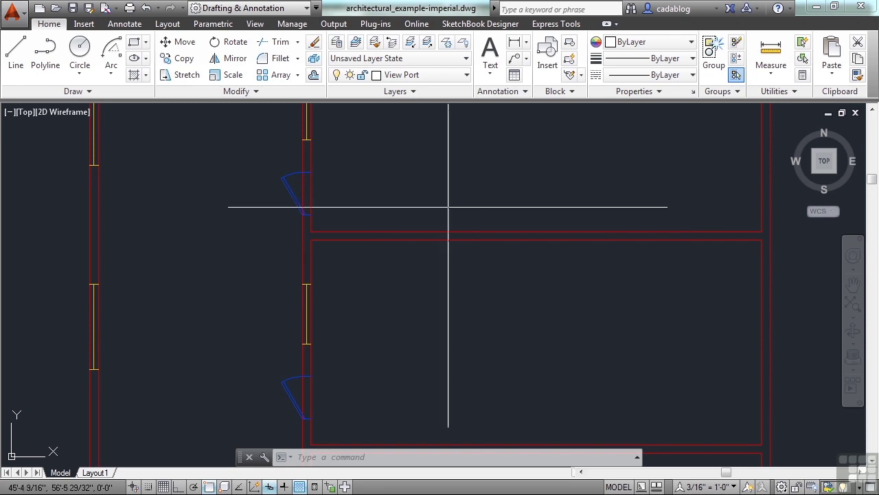
Step: Turn off the Windows layer in the viewport outside the sheet in Layout1 by picking a window, and return to paper space
{"action": "scroll", "coordinate": [463, 206], "scroll_direction": "down", "scroll_amount": 6}
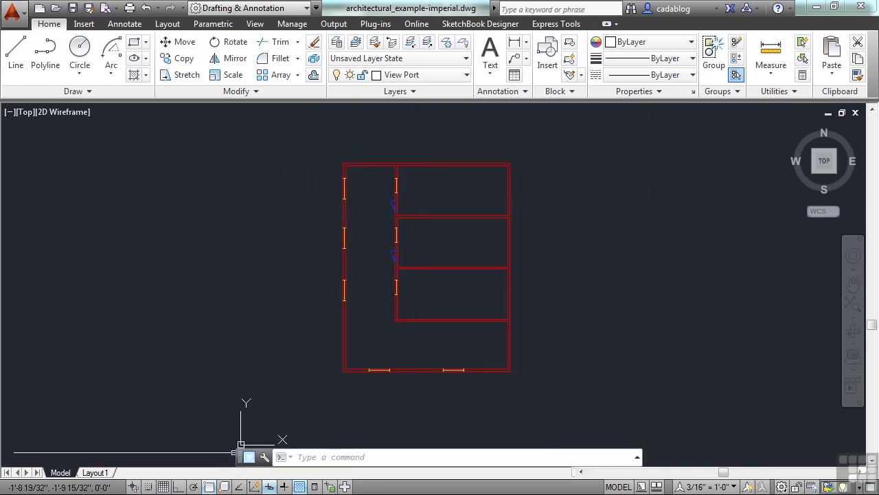
{"action": "left_click", "coordinate": [96, 472]}
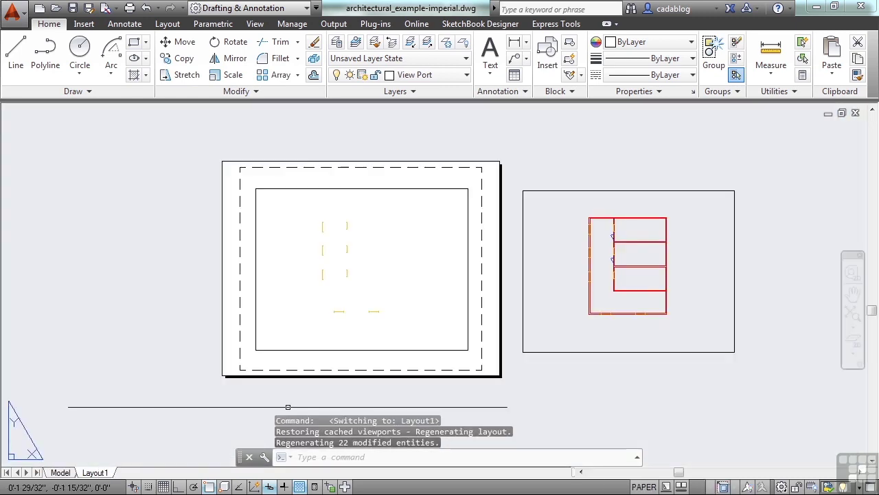
{"action": "double_click", "coordinate": [547, 239]}
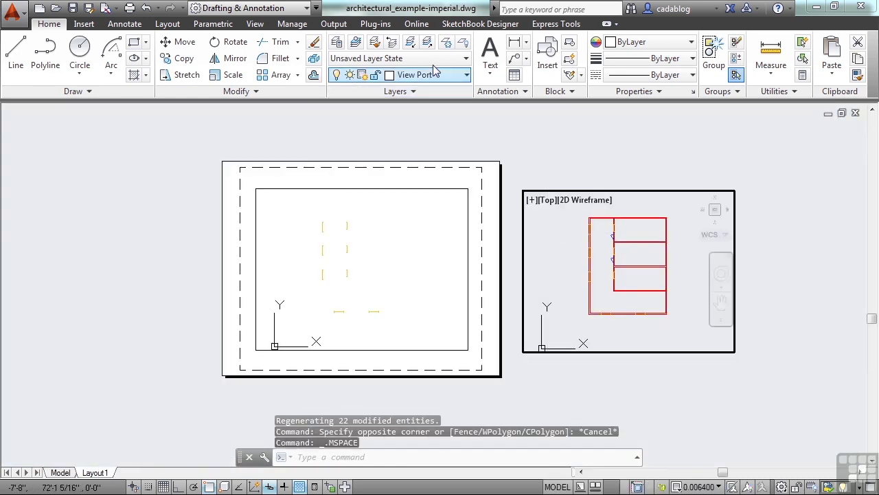
{"action": "left_click", "coordinate": [465, 43]}
{"action": "scroll", "coordinate": [584, 235], "scroll_direction": "up", "scroll_amount": 10}
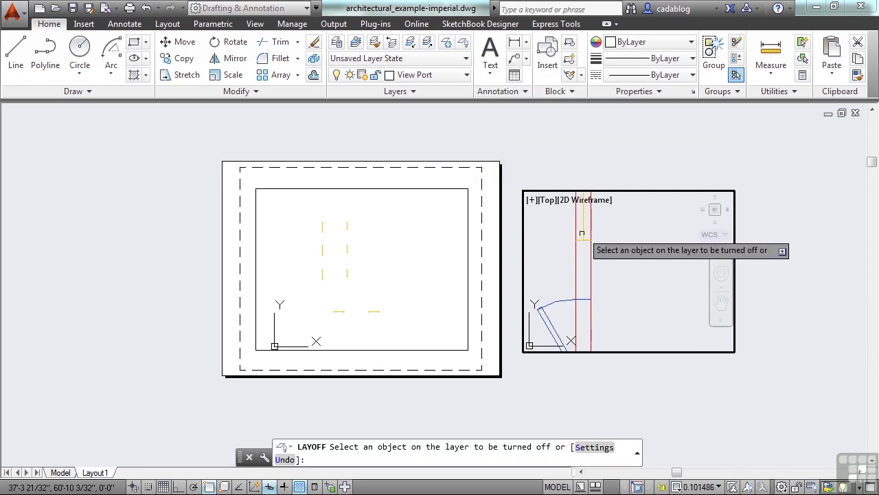
{"action": "left_click", "coordinate": [584, 235]}
{"action": "double_click", "coordinate": [599, 137]}
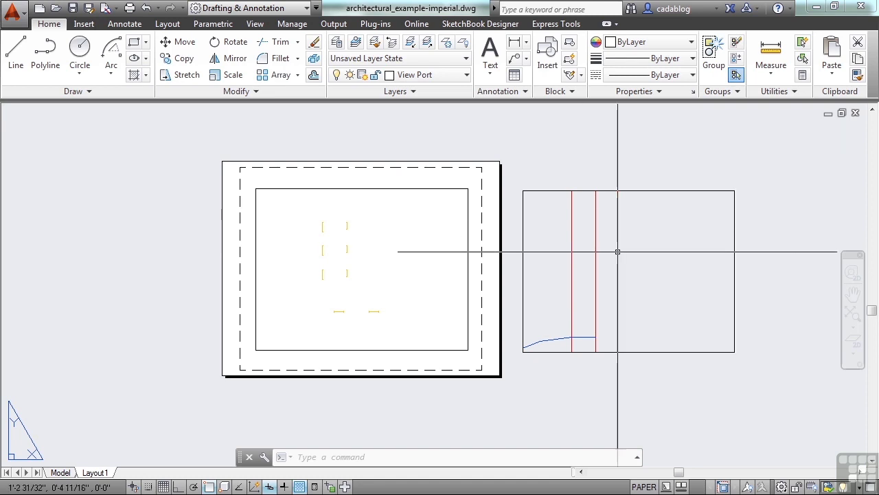
Step: Turn off the Windows, Doors and Wall layers in model space by picking their objects, and check both viewports in Layout1
{"action": "left_click", "coordinate": [61, 472]}
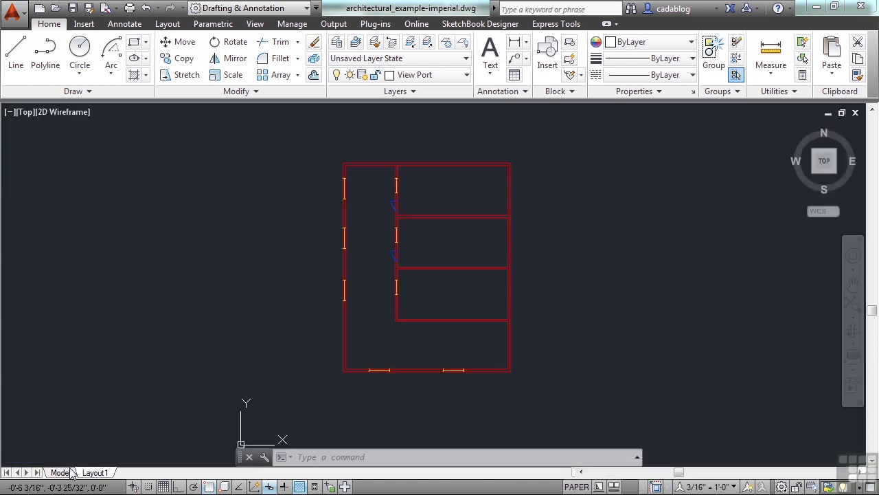
{"action": "left_click", "coordinate": [463, 44]}
{"action": "left_click", "coordinate": [396, 185]}
{"action": "left_click", "coordinate": [395, 203]}
{"action": "left_click", "coordinate": [389, 244]}
{"action": "left_click", "coordinate": [374, 231]}
{"action": "key", "text": "Return"}
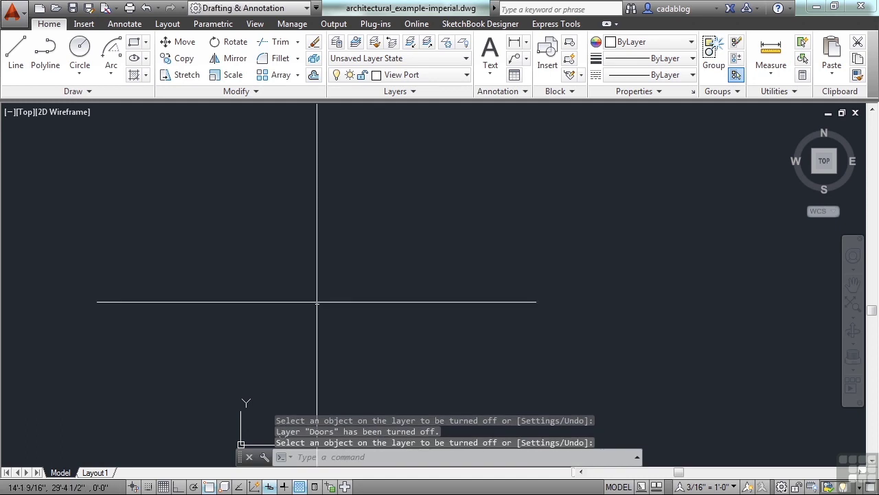
{"action": "left_click", "coordinate": [96, 473]}
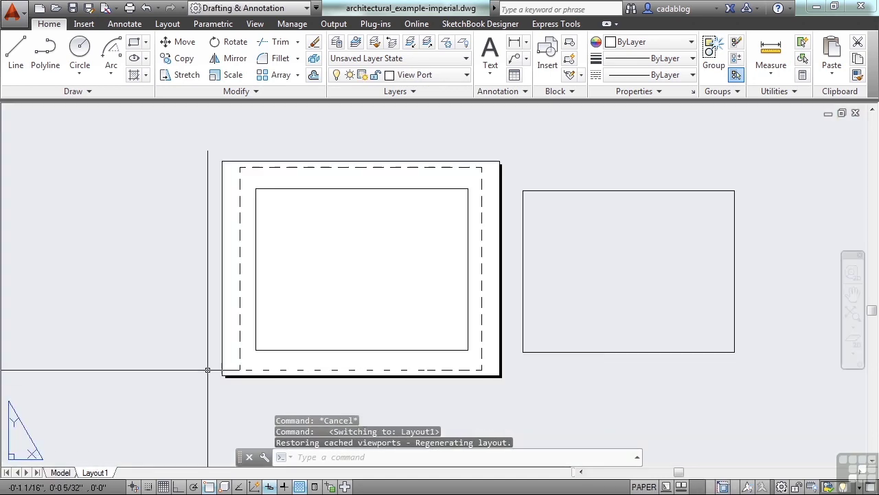